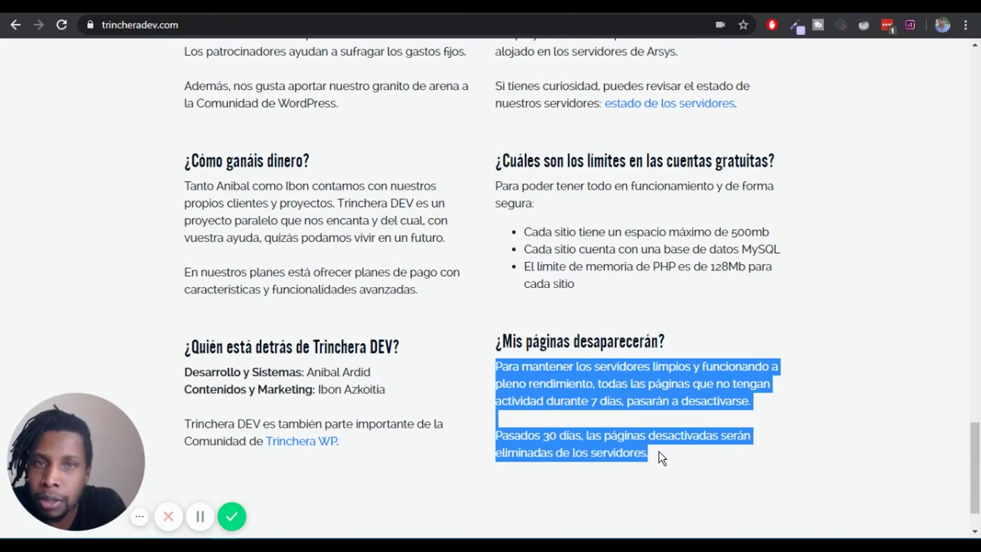
# Return to the top of the homepage and open the Acceder sign-in form.
pyautogui.press('Home')
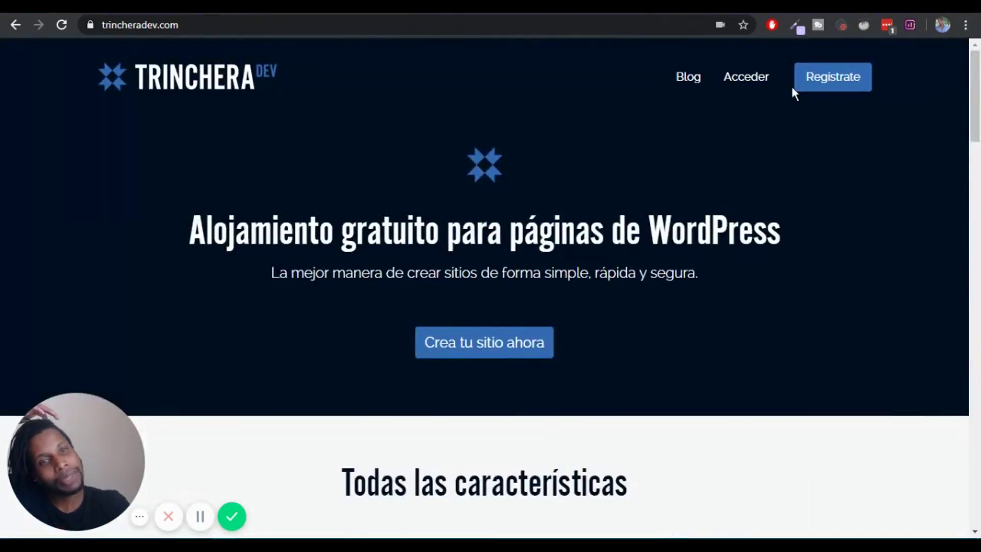
pyautogui.click(749, 80)
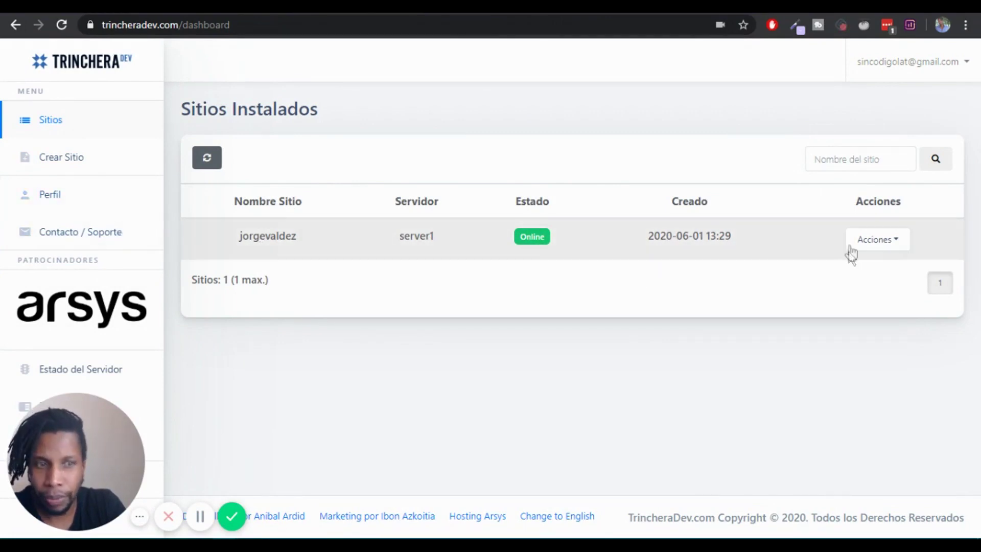
# Delete the existing installed site through its Acciones menu and confirm Borrar.
pyautogui.click(898, 243)
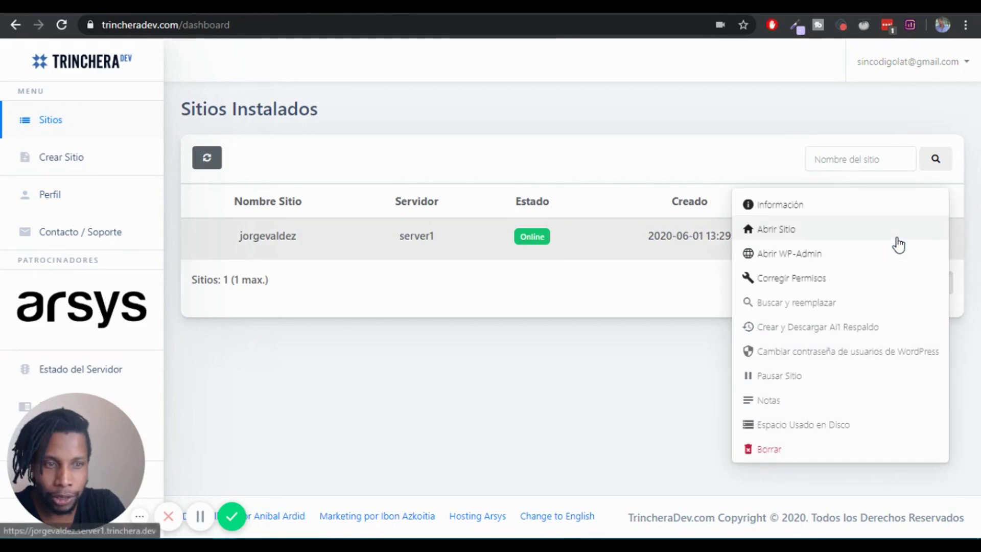
pyautogui.click(790, 454)
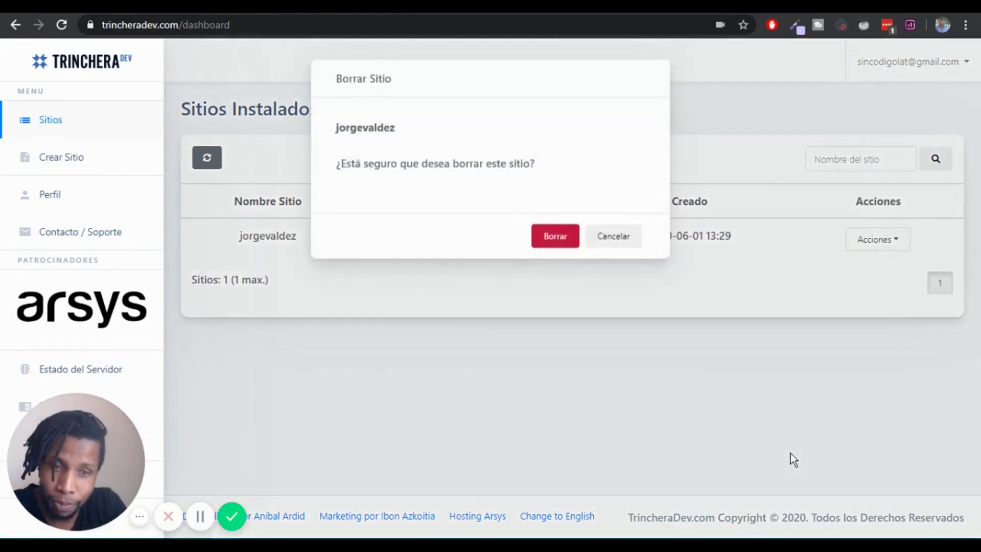
pyautogui.click(548, 235)
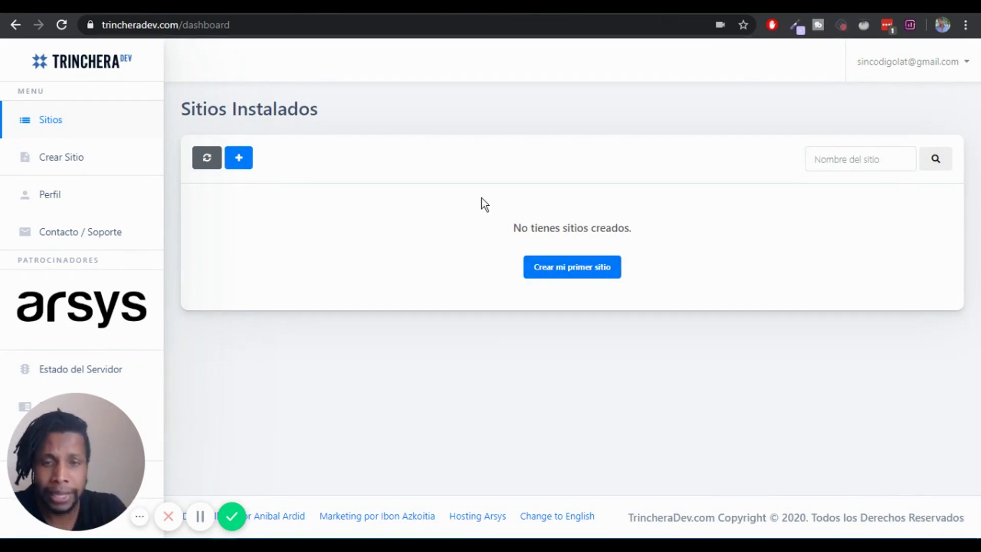
# Start a new site and enter its site name, previewing the server1.trinchera.dev address.
pyautogui.click(237, 163)
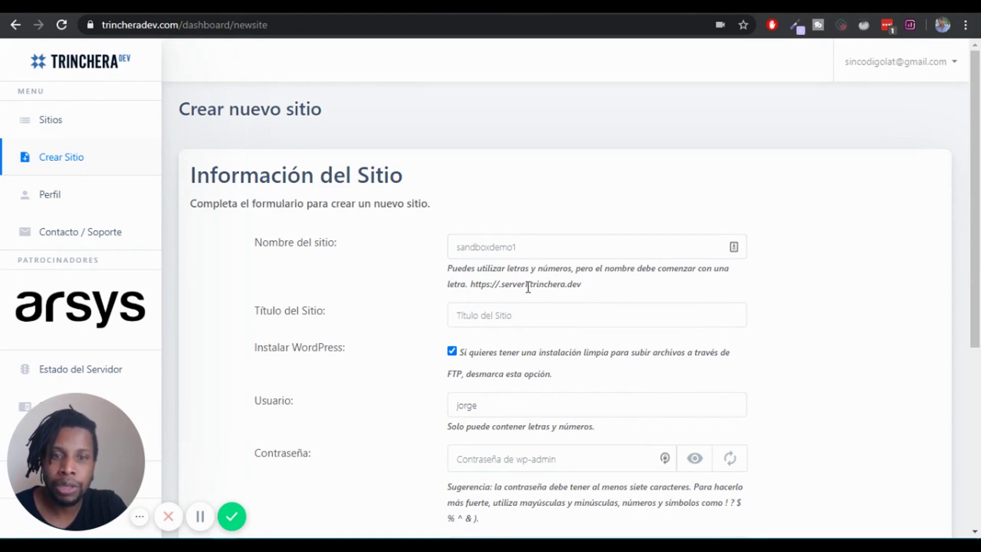
pyautogui.moveTo(528, 282); pyautogui.dragTo(510, 285)
pyautogui.click(506, 284)
pyautogui.click(519, 248)
pyautogui.click(521, 247)
pyautogui.write('jorgevaldez')
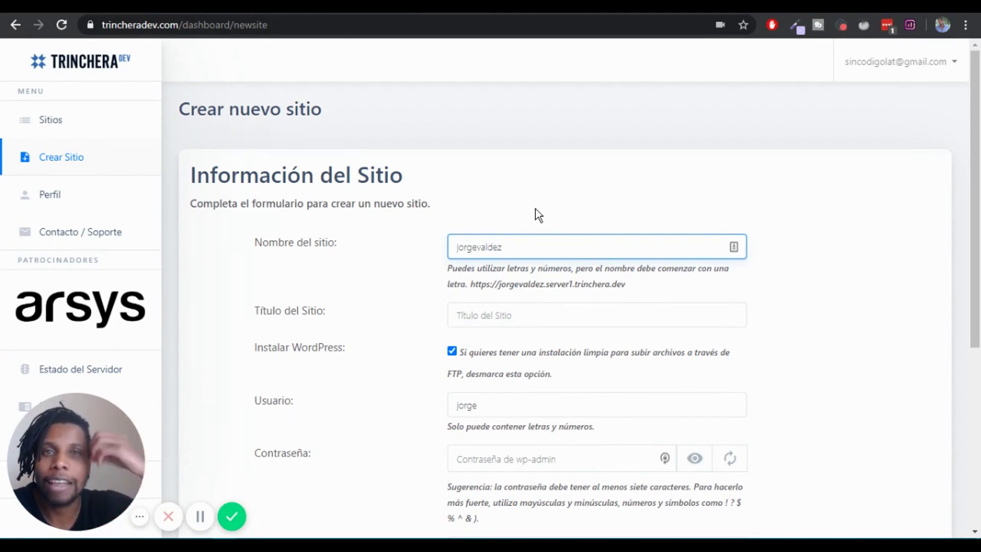
# Enter the title 'Sitio de mi app' and fill in a LastPass-generated wp-admin password.
pyautogui.click(522, 320)
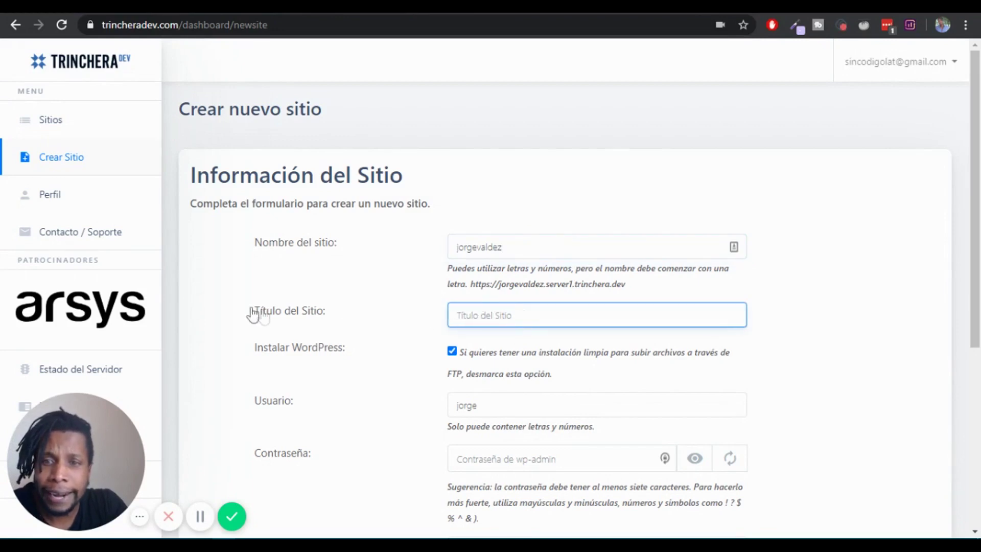
pyautogui.write('Sitio de')
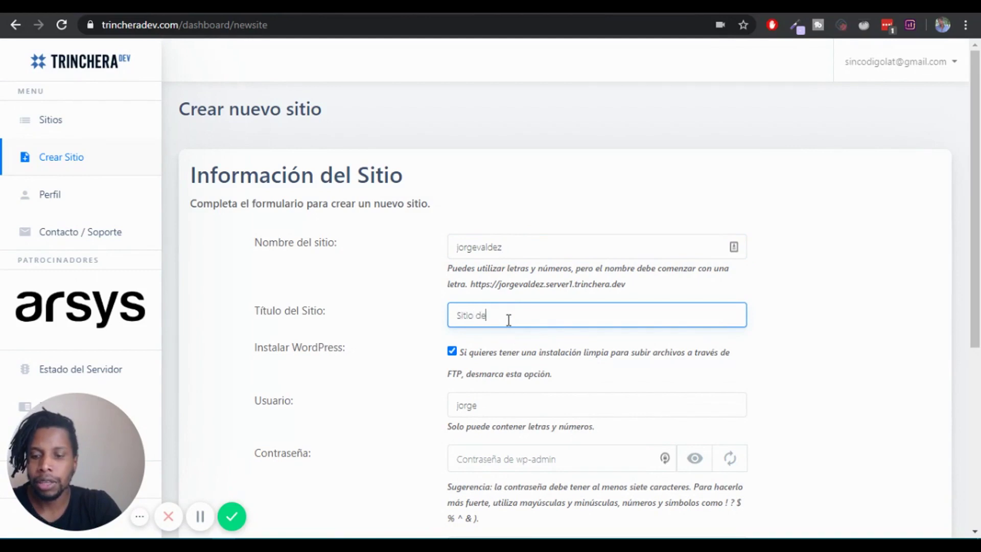
pyautogui.write(' mi app')
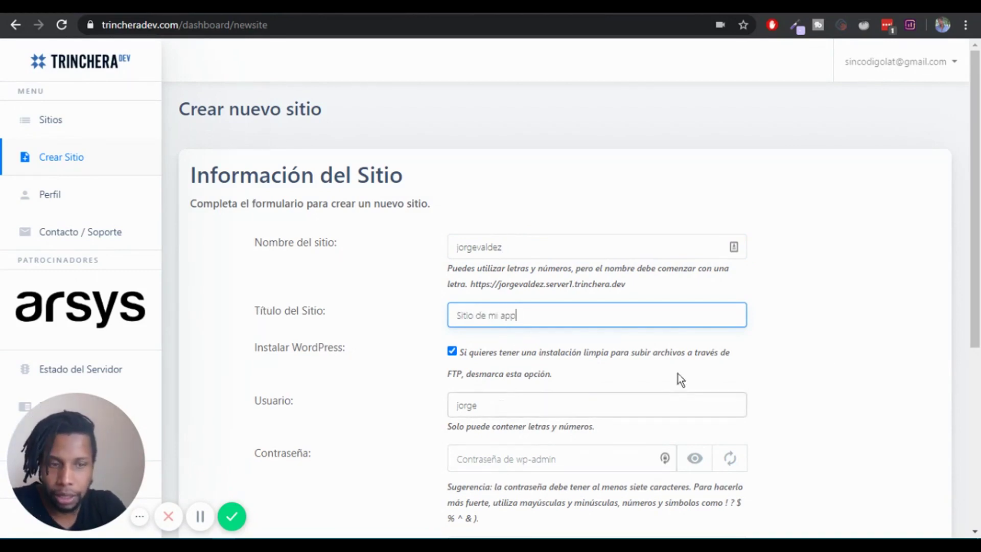
pyautogui.scroll(-2, 978, 336)
pyautogui.scroll(-2, 980, 336)
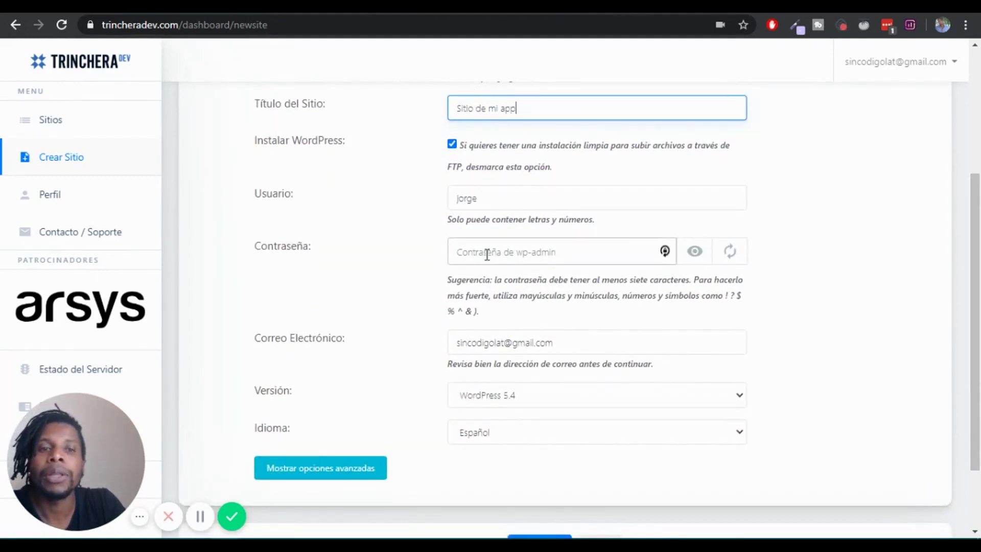
pyautogui.click(665, 253)
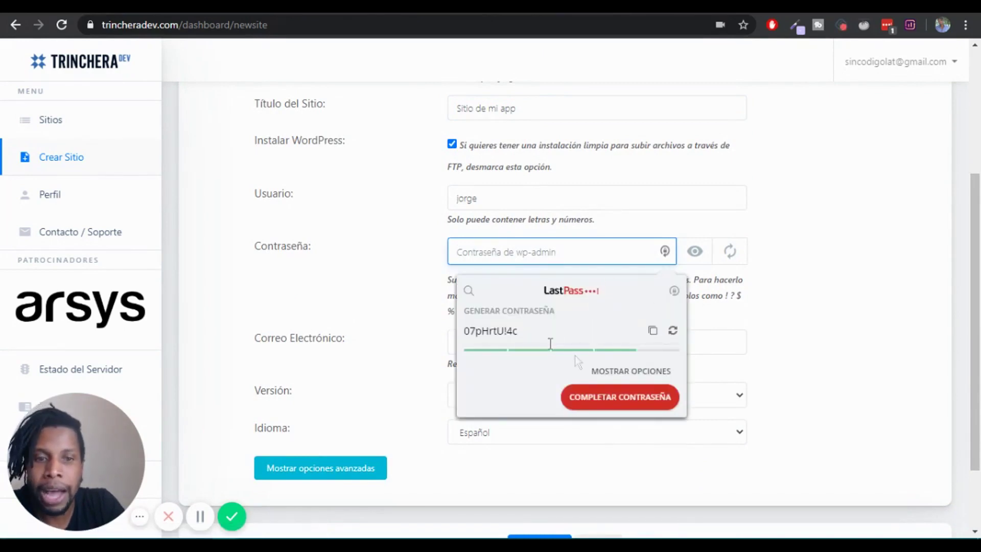
pyautogui.click(647, 407)
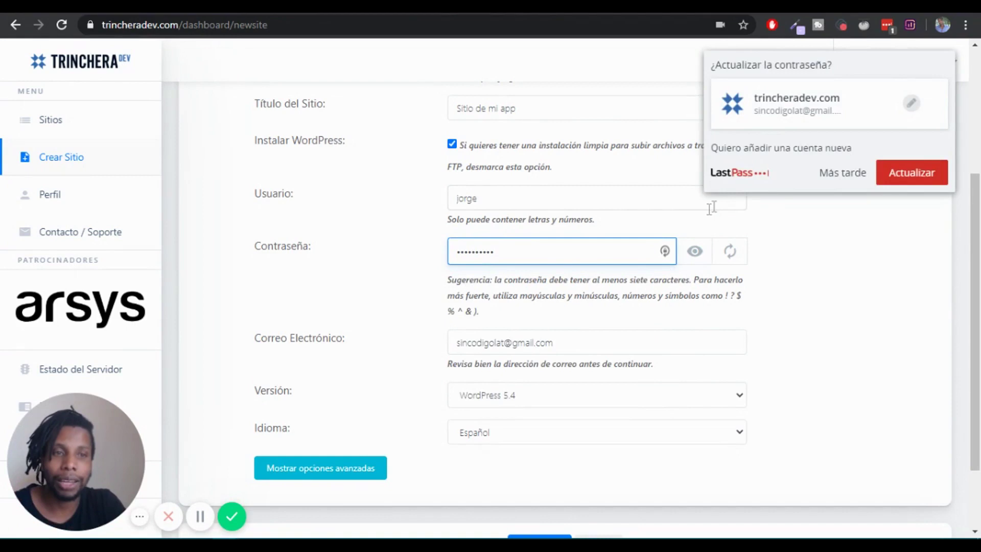
pyautogui.click(848, 175)
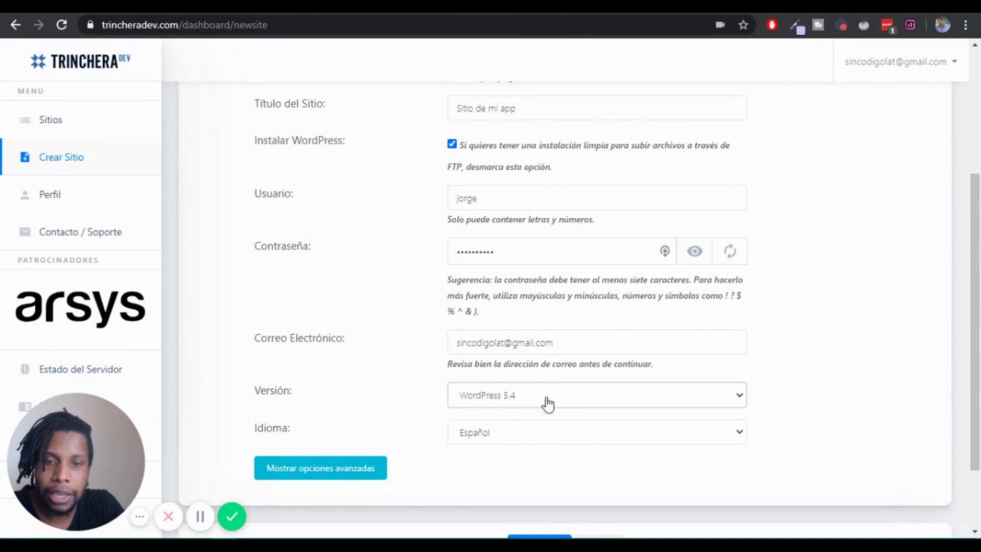
# Keep Español as the site language and create the site.
pyautogui.click(541, 438)
pyautogui.click(540, 438)
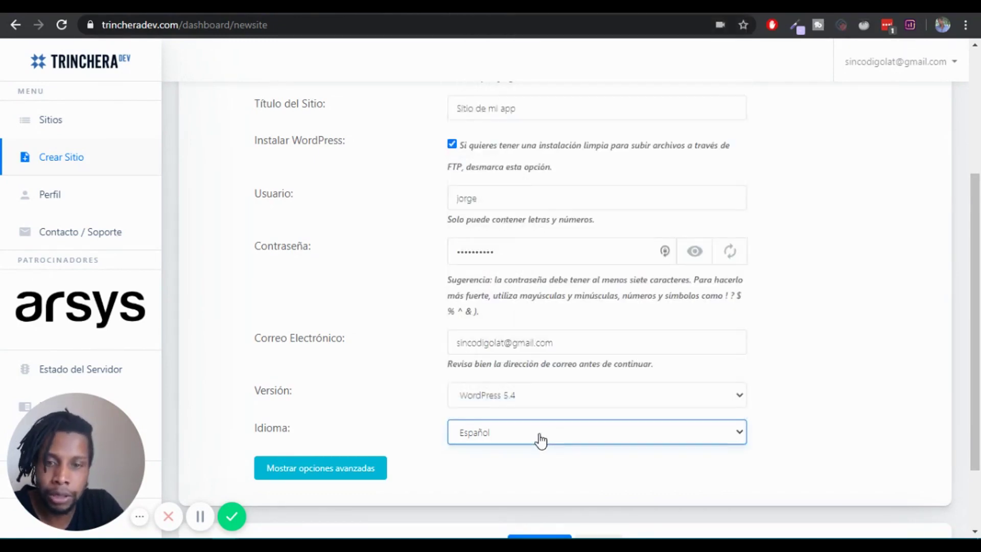
pyautogui.scroll(-2, 967, 319)
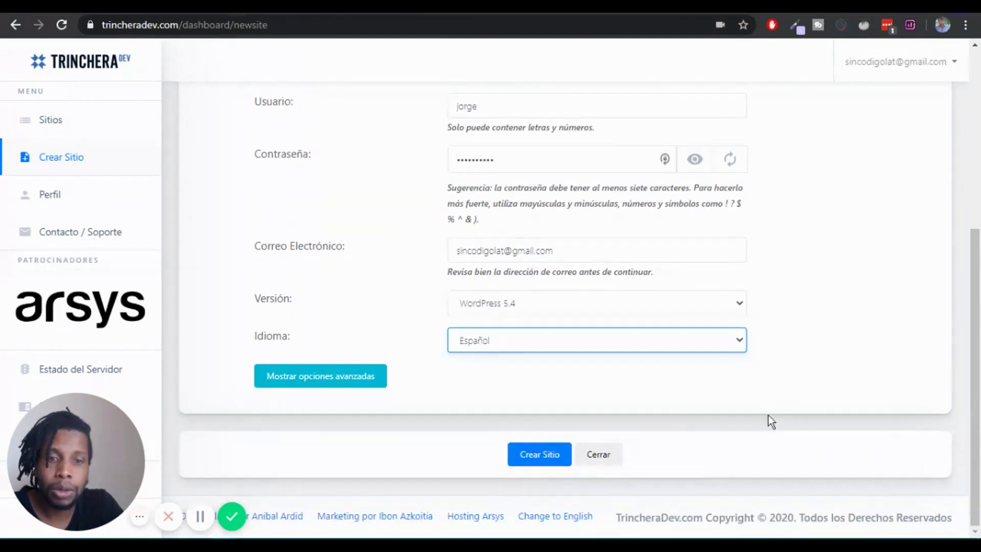
pyautogui.click(526, 460)
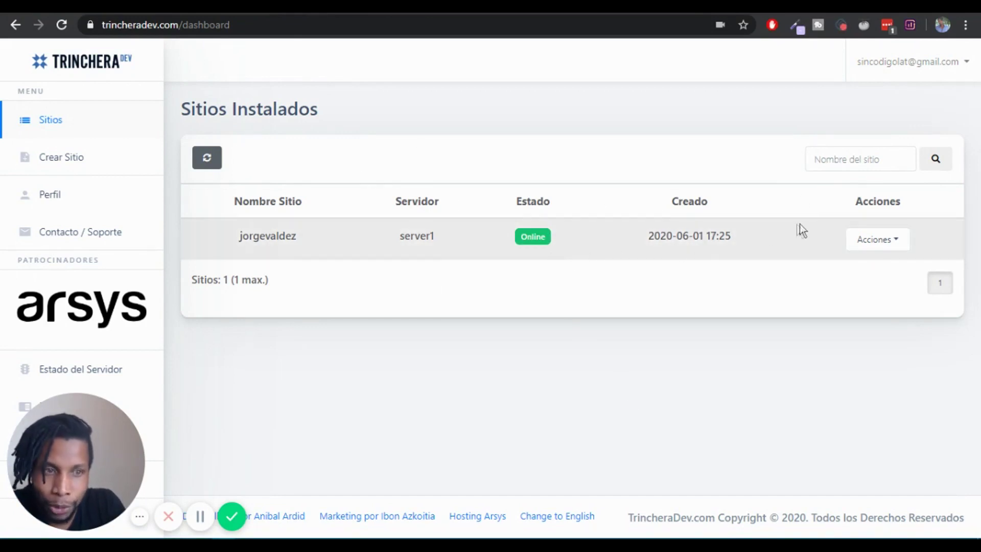
# Open the new site's WP-Admin from its Acciones menu and switch to its WordPress tab.
pyautogui.click(877, 246)
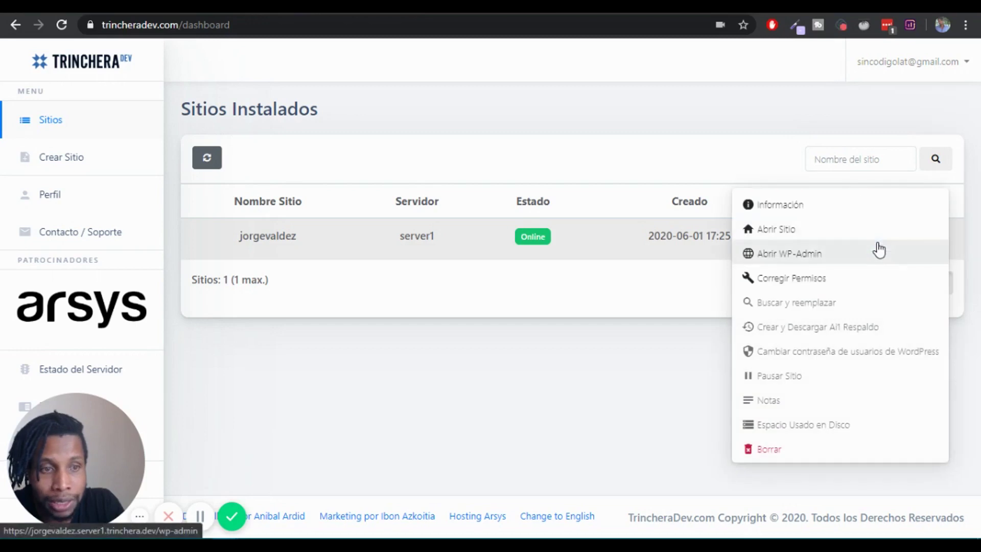
pyautogui.click(851, 234)
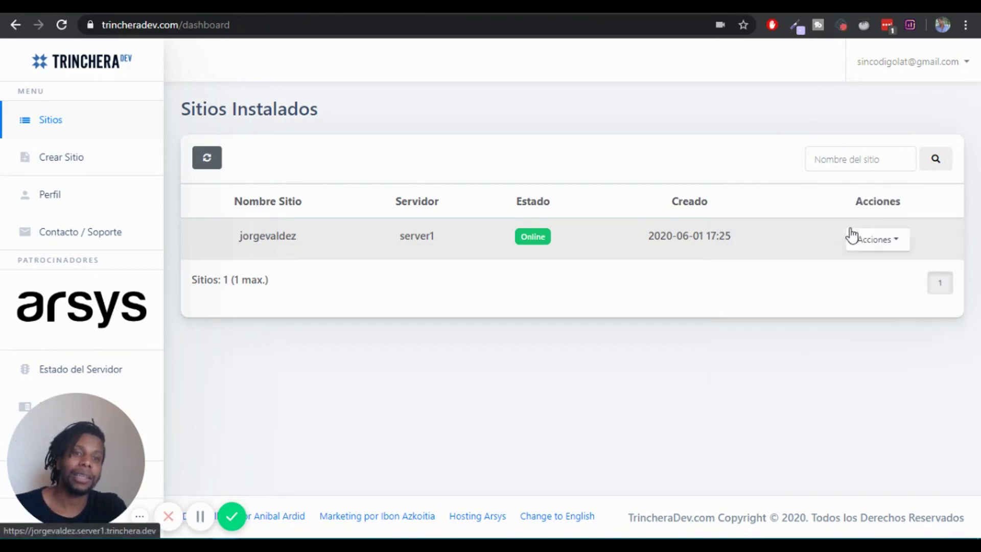
pyautogui.click(860, 245)
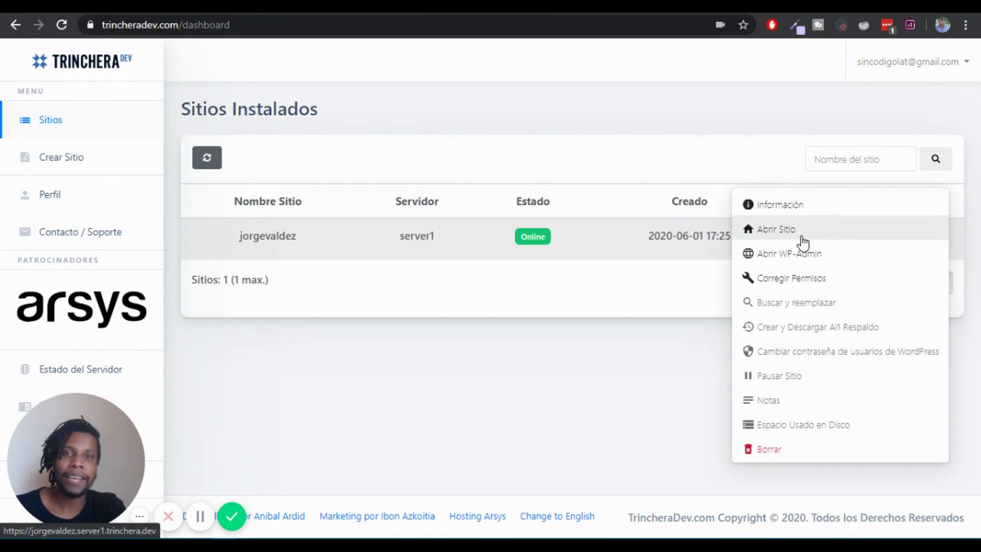
pyautogui.click(802, 239)
pyautogui.click(867, 245)
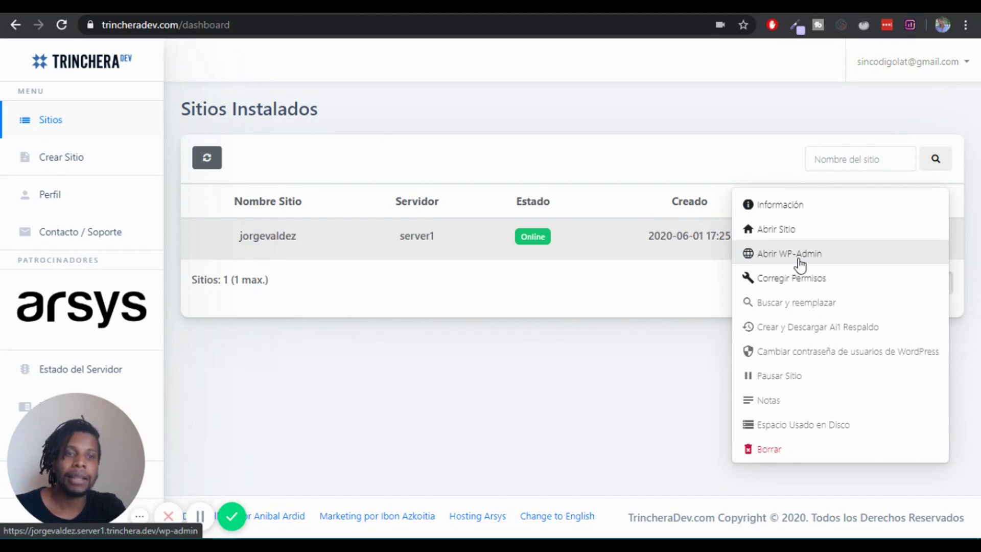
pyautogui.click(800, 265)
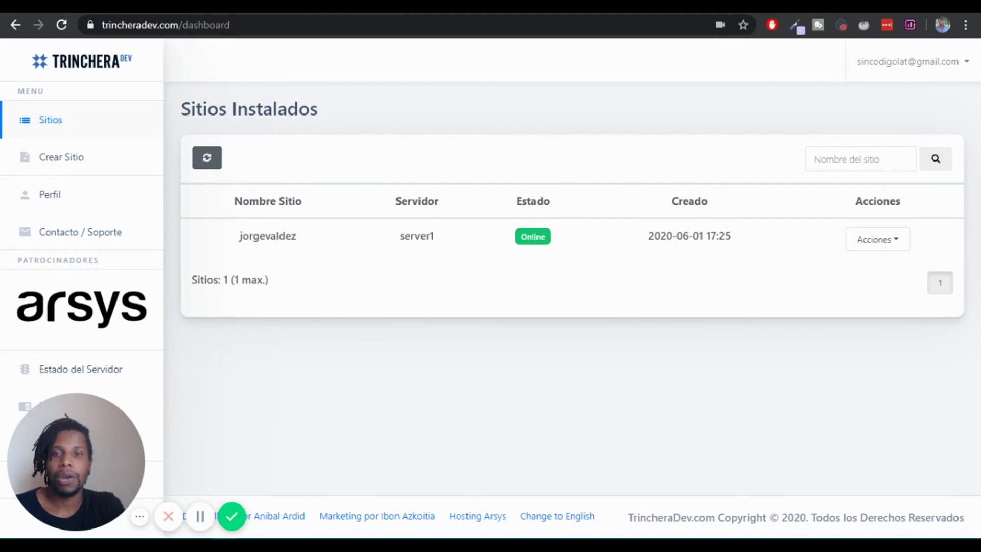
pyautogui.click(366, 6)
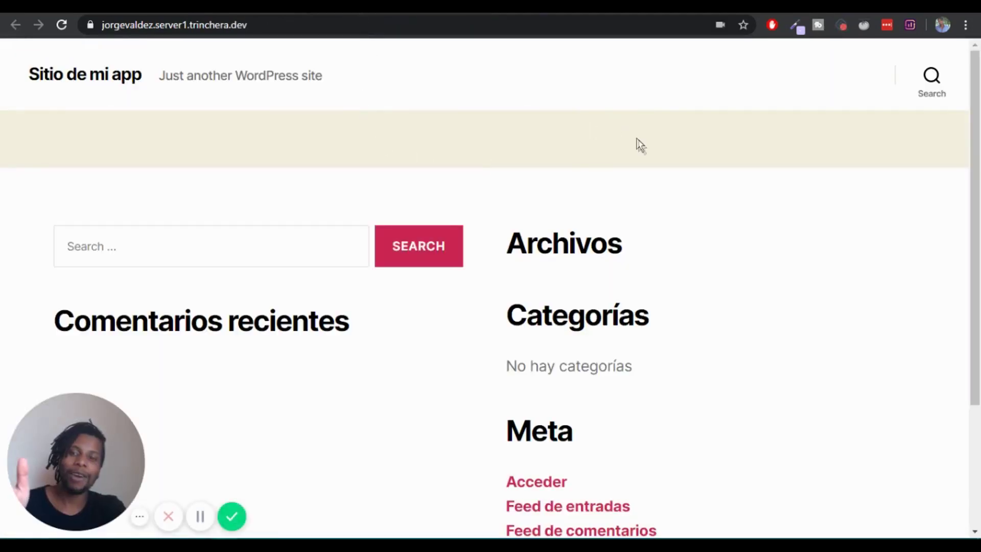
# Browse the 'Sitio de mi app' homepage and login page, then return to the TrincheraDev dashboard.
pyautogui.moveTo(978, 129); pyautogui.dragTo(977, 92)
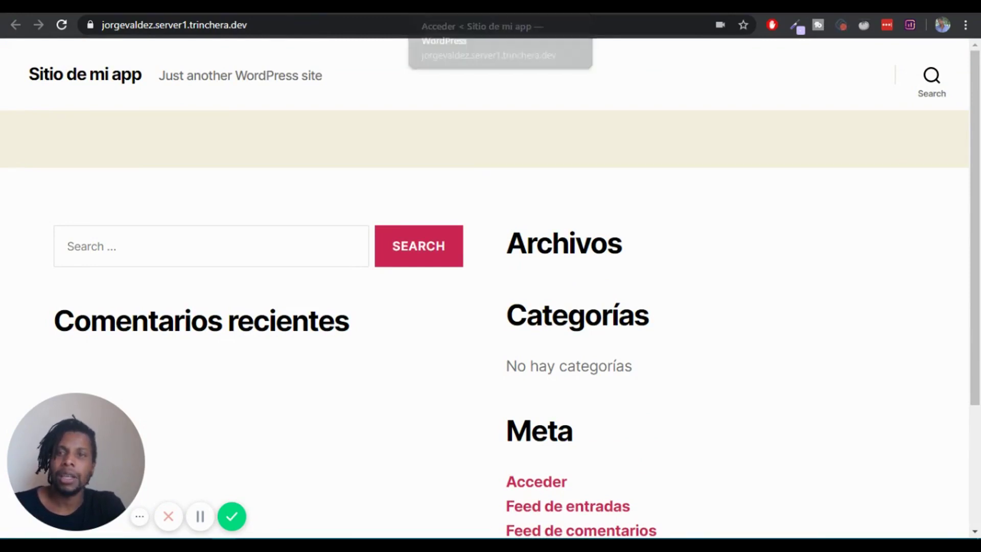
pyautogui.click(439, 6)
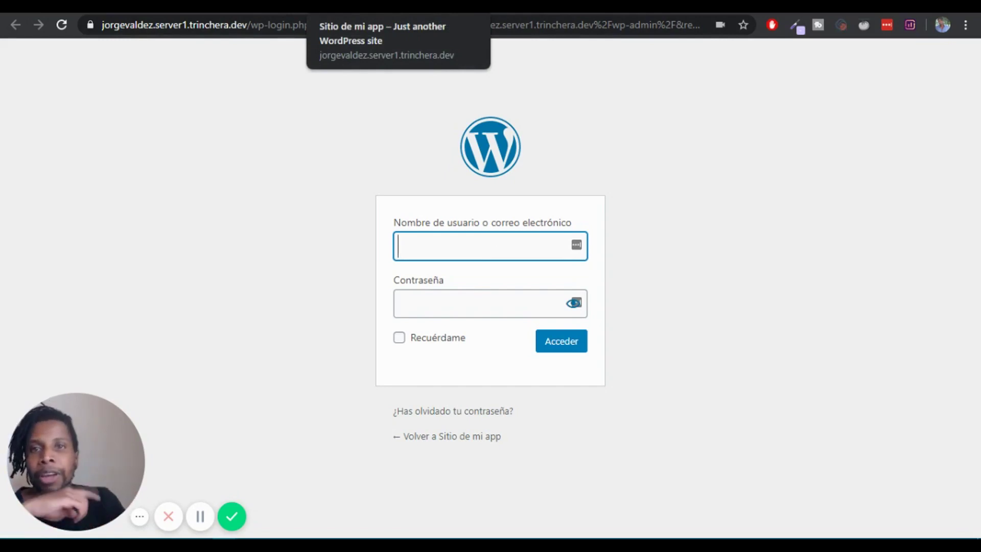
pyautogui.click(327, 6)
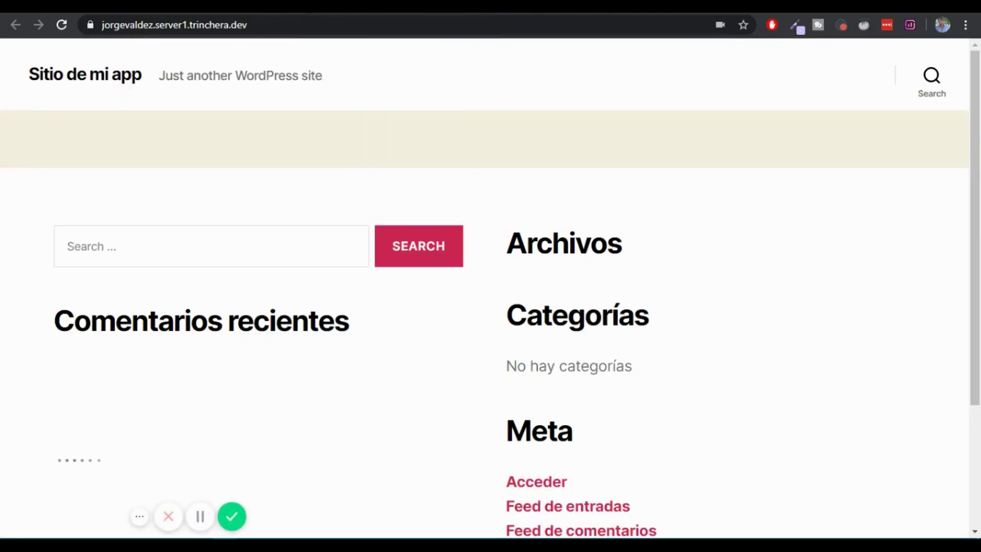
pyautogui.click(209, 6)
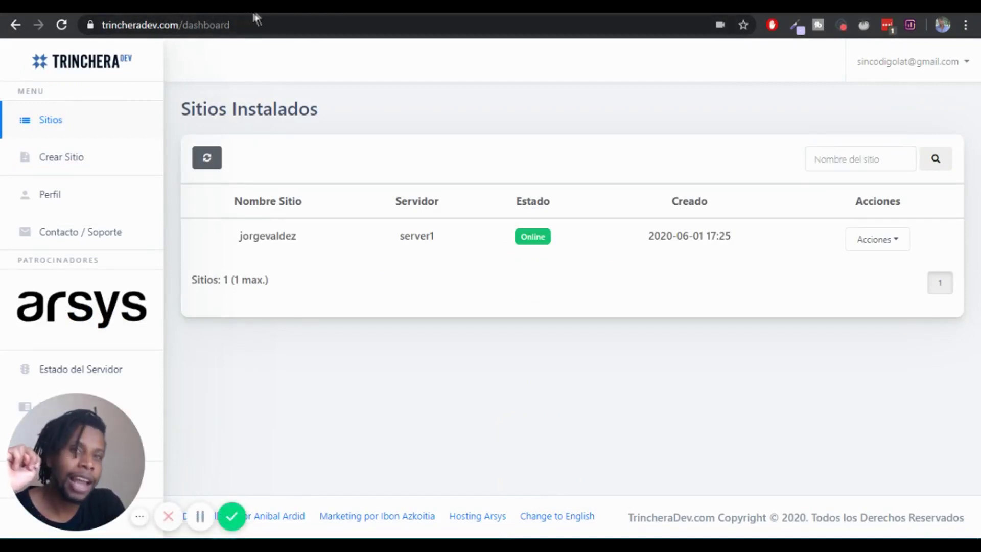
# View the Eficia Digital e-learning site, declining its notification prompt and scrolling through the courses.
pyautogui.click(552, 6)
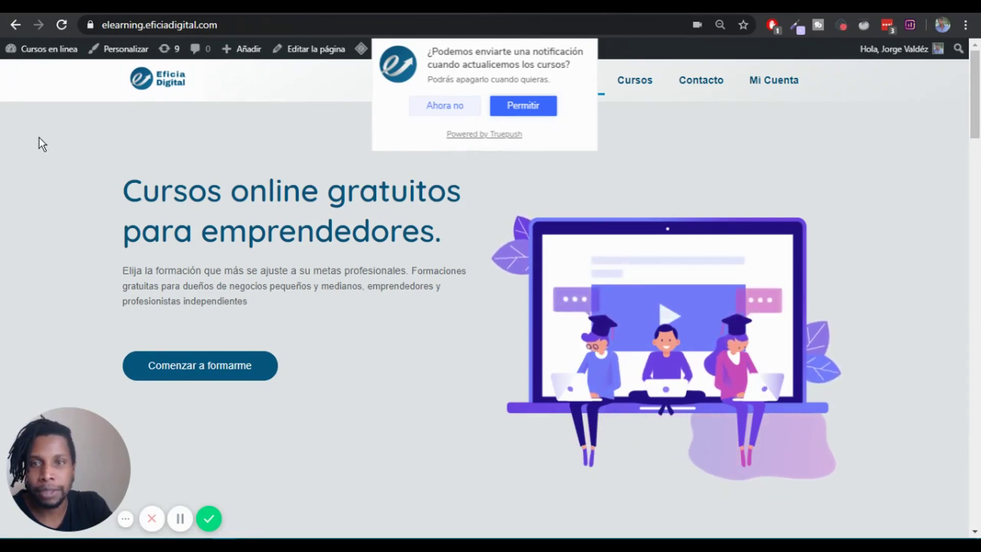
pyautogui.click(443, 109)
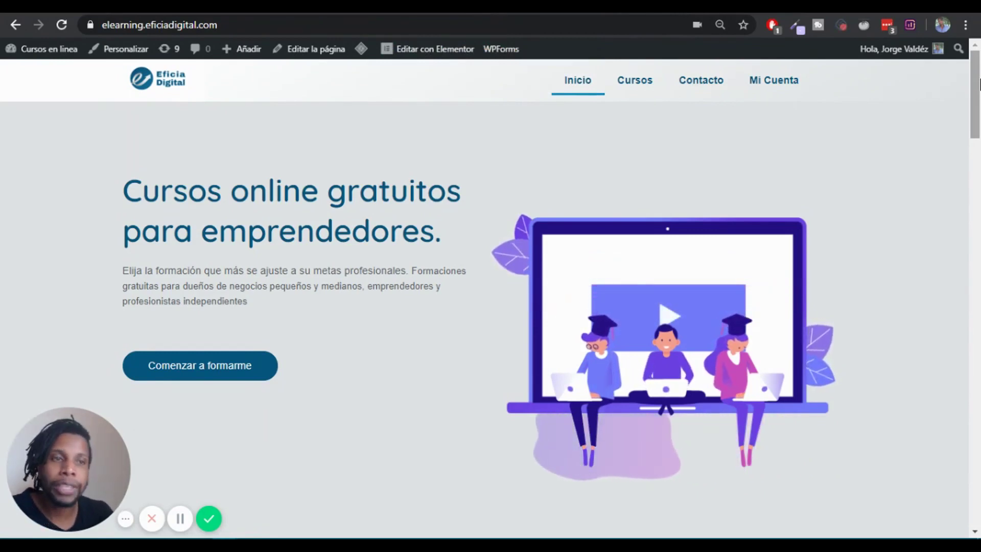
pyautogui.moveTo(976, 86); pyautogui.dragTo(979, 236)
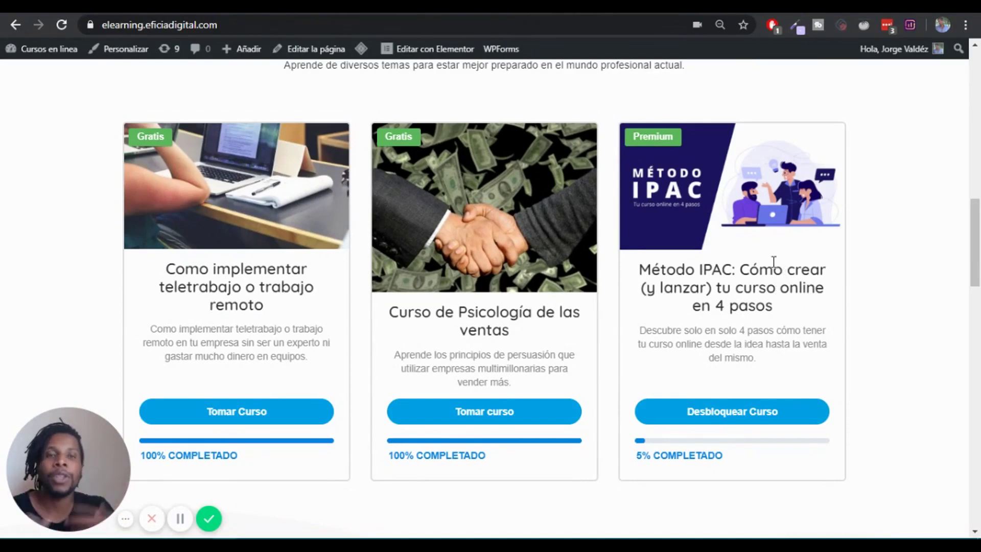
pyautogui.moveTo(975, 243); pyautogui.dragTo(975, 94)
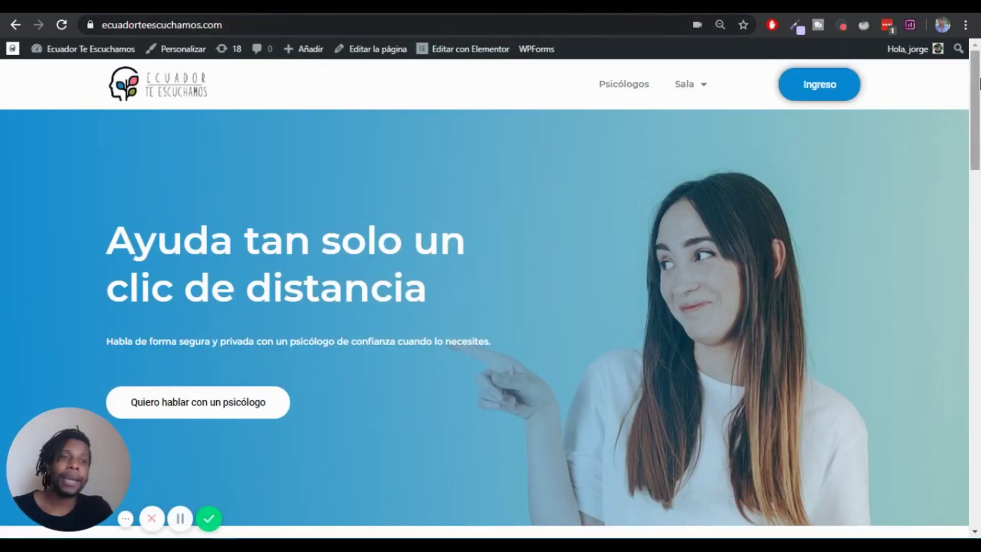
# Browse the Ecuador Te Escuchamos site and its Sala menu, then move to the MobileMonkey tab.
pyautogui.moveTo(980, 94); pyautogui.dragTo(980, 94)
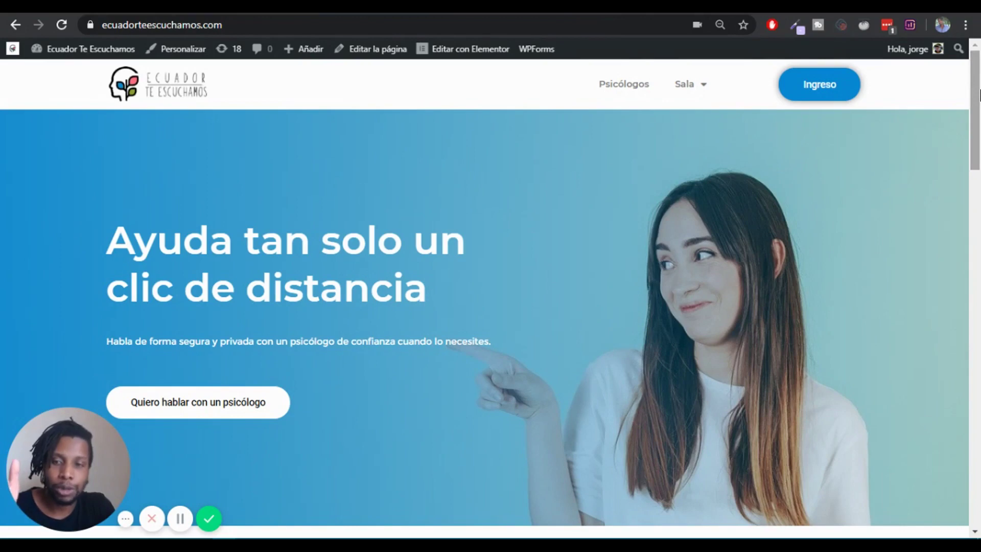
pyautogui.moveTo(975, 102); pyautogui.dragTo(759, 94)
pyautogui.click(684, 93)
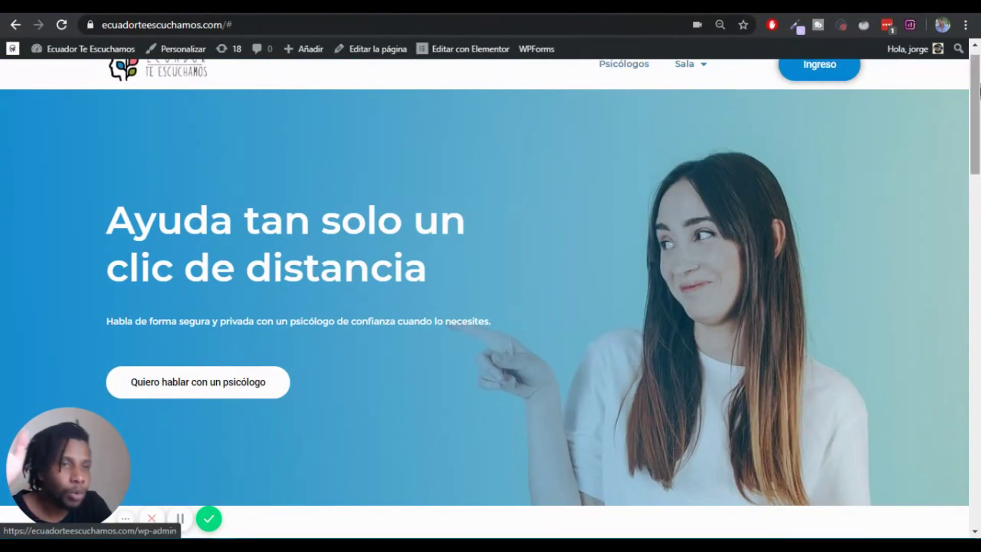
pyautogui.scroll(1, 978, 93)
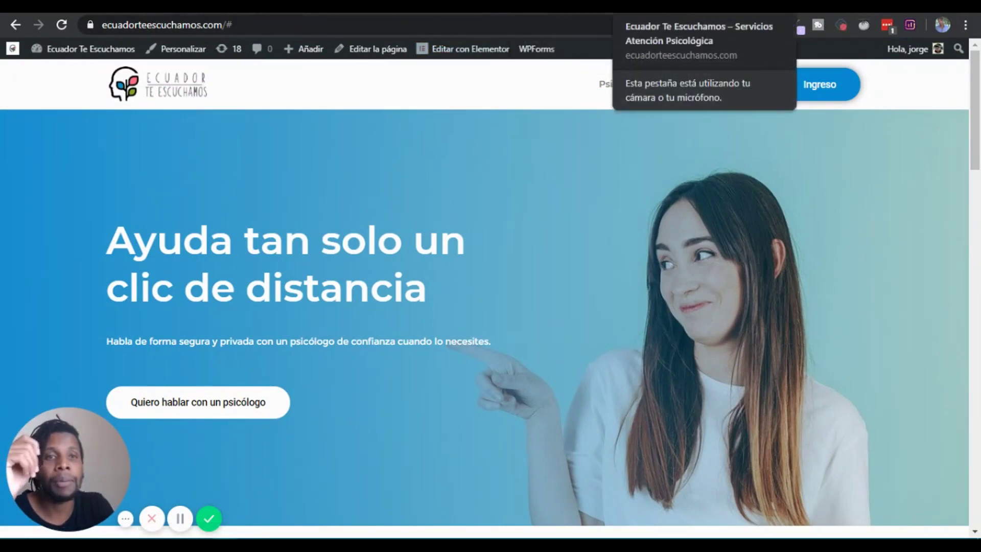
pyautogui.click(741, 6)
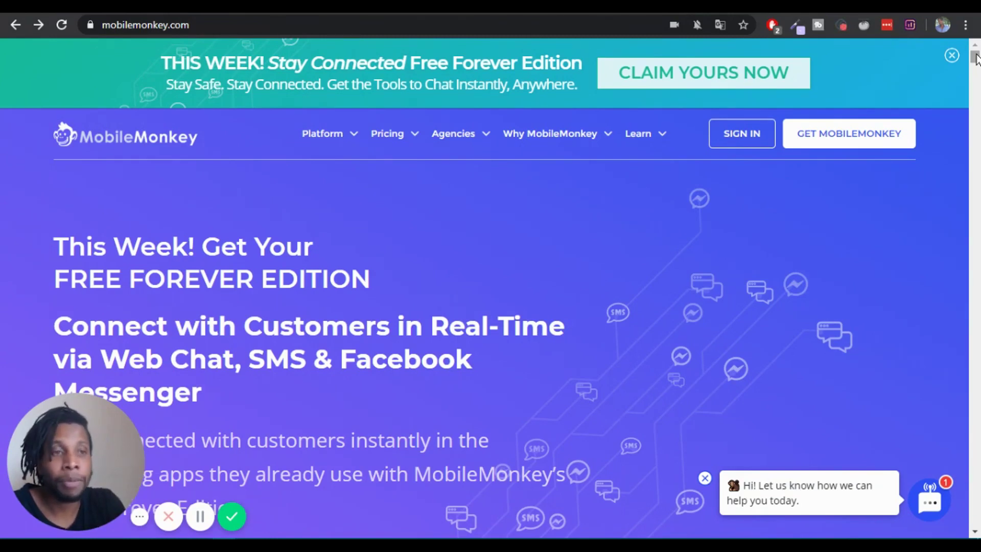
pyautogui.click(975, 533)
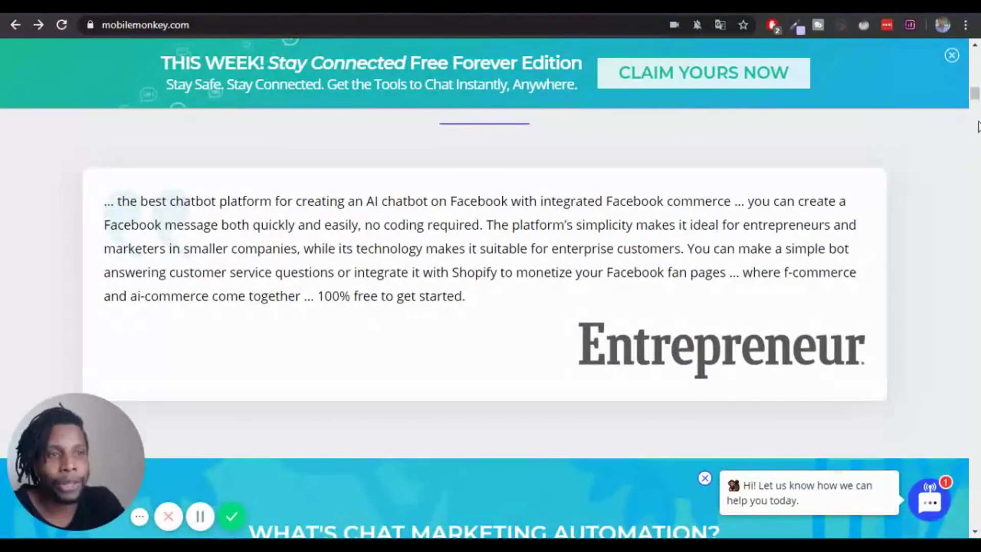
pyautogui.click(978, 125)
pyautogui.moveTo(978, 125); pyautogui.dragTo(977, 49)
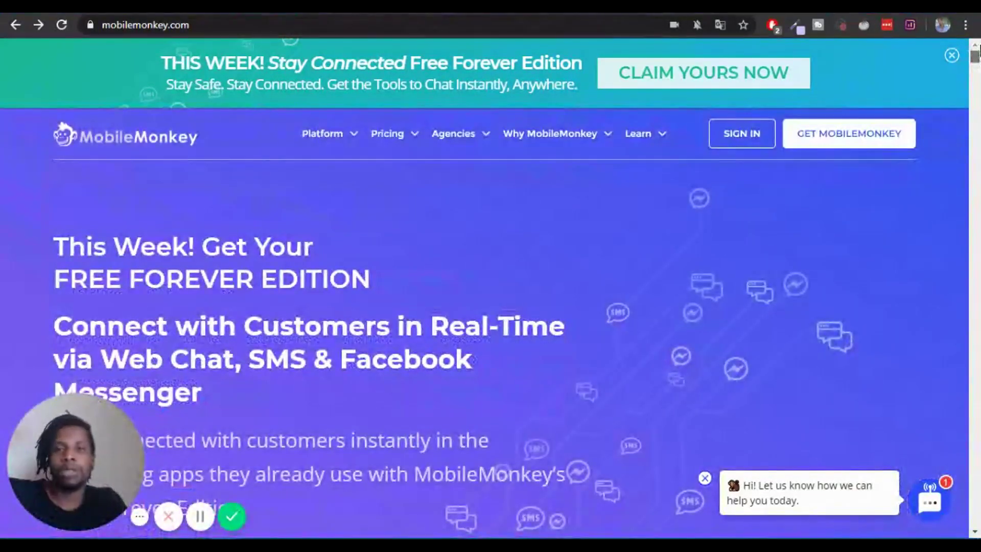
pyautogui.click(254, 24)
pyautogui.click(254, 23)
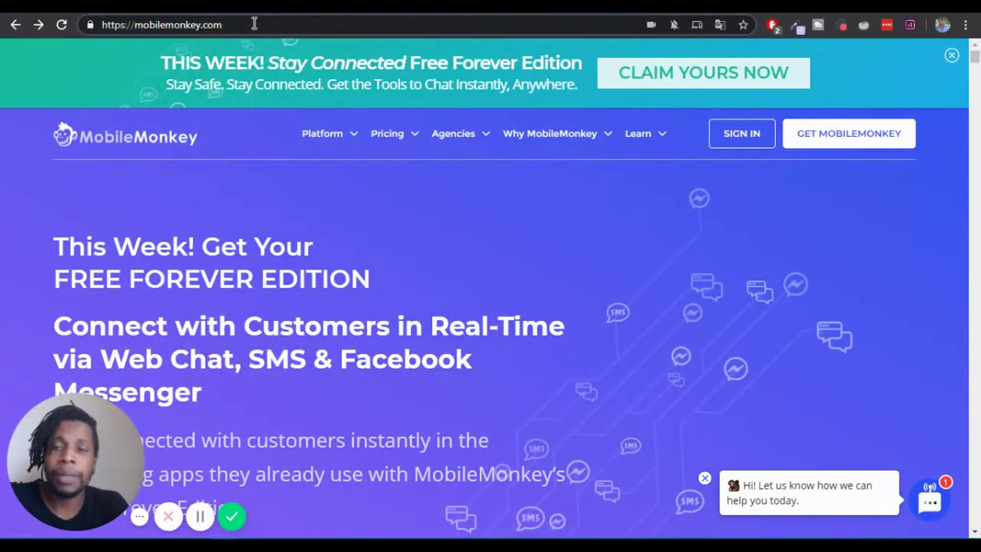
pyautogui.write('/')
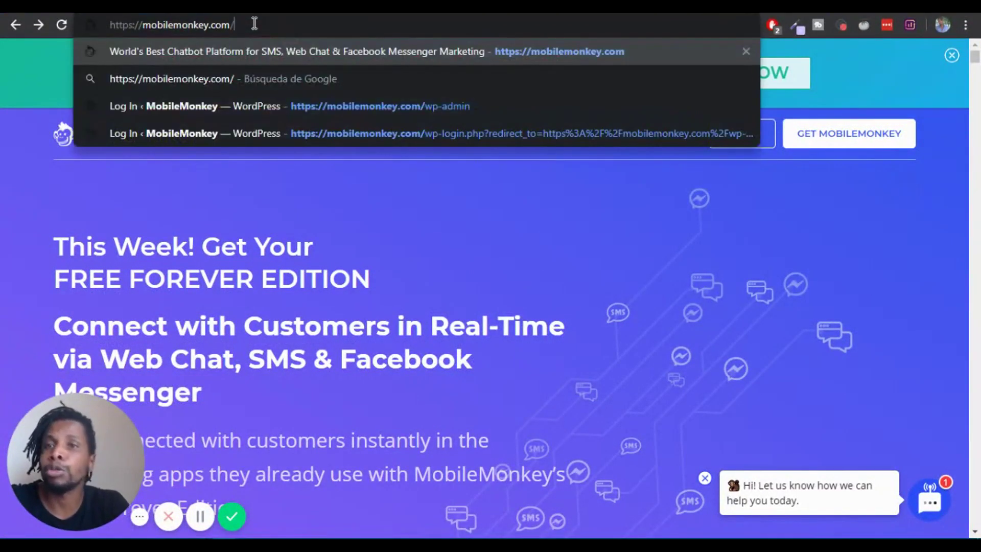
pyautogui.press('Down')
pyautogui.press('Down')
pyautogui.press('Down')
pyautogui.press('Up')
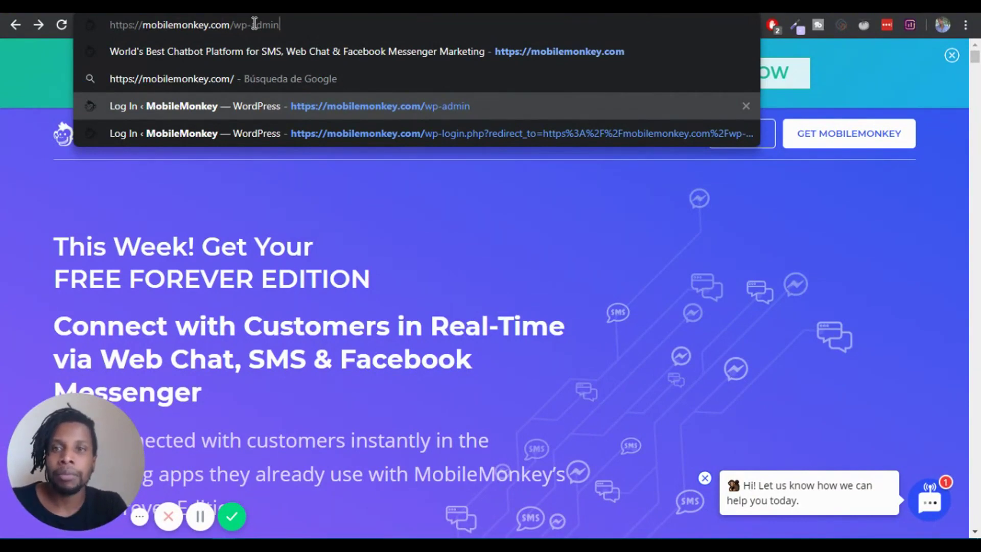
pyautogui.press('Return')
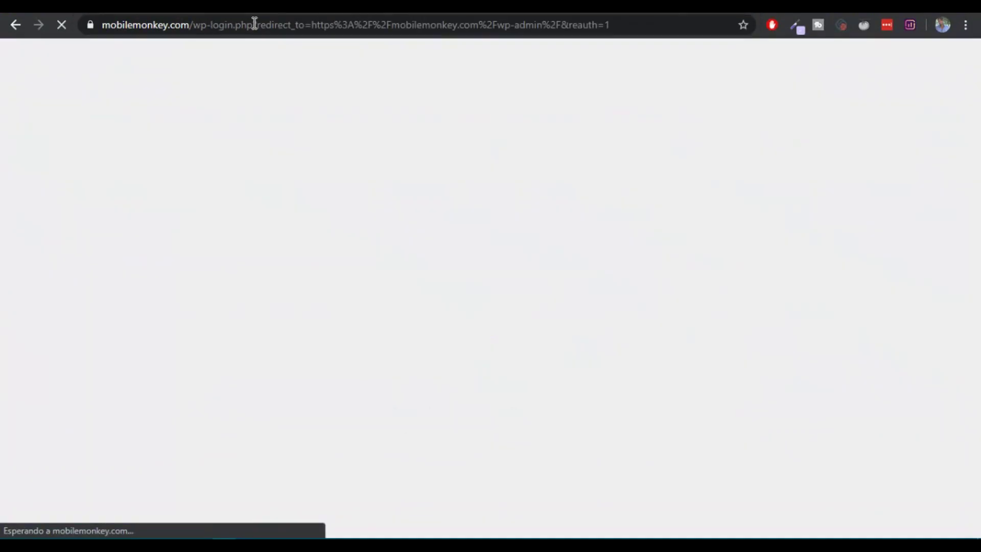